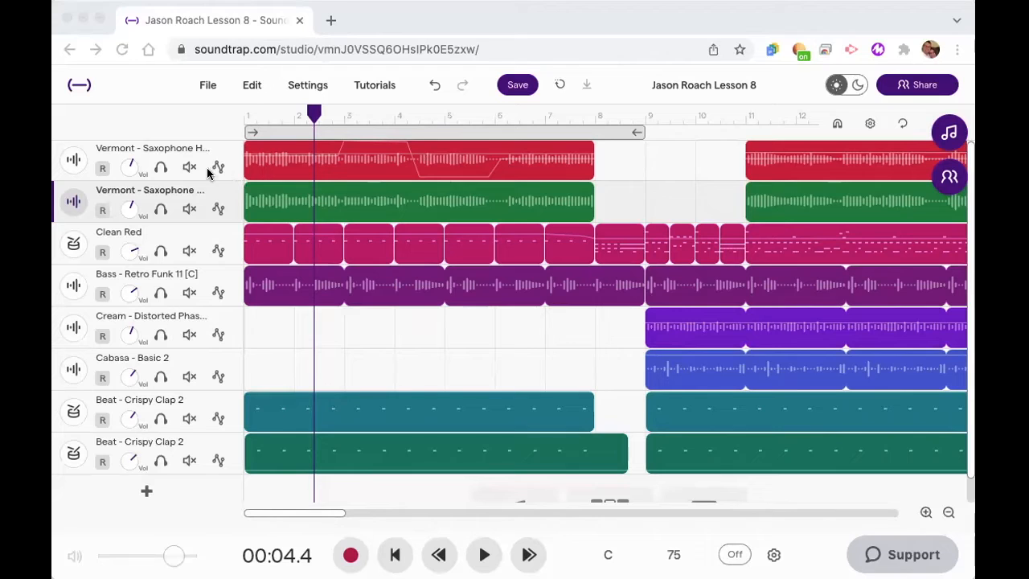
- Examine the existing pan and volume automation on the first saxophone track, and collapse its automation lanes
left_click(221, 169)
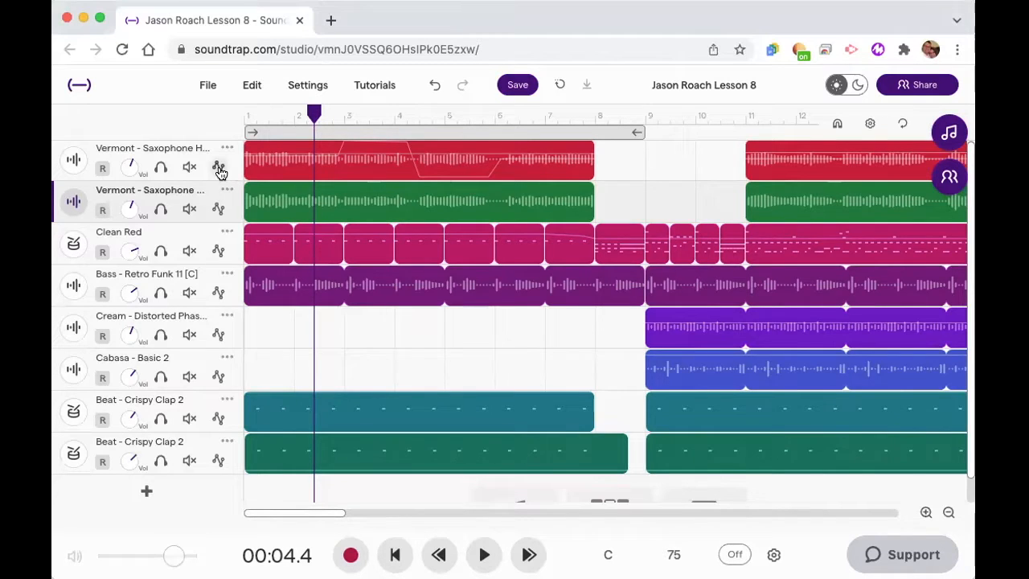
left_click(218, 167)
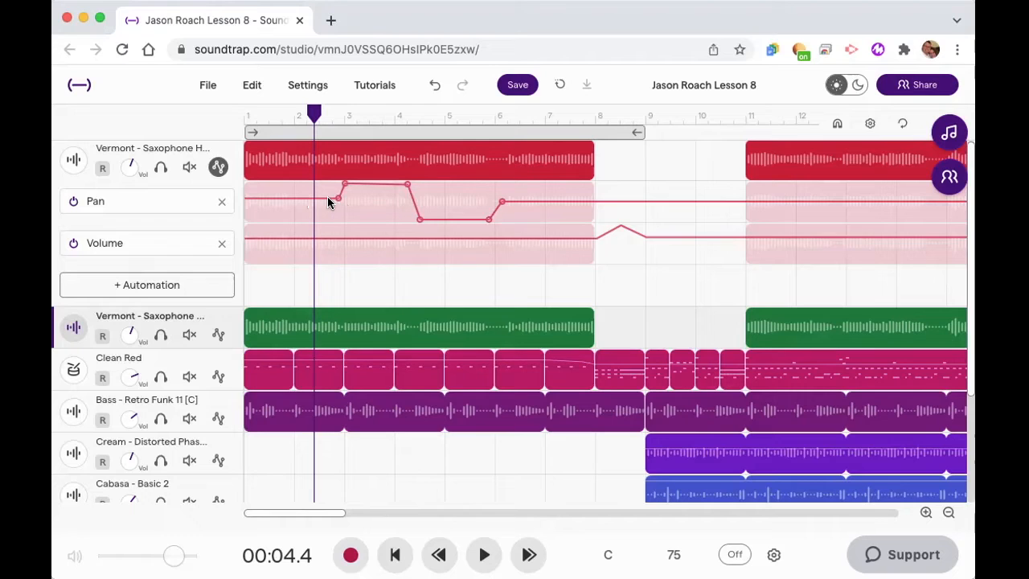
mouse_move(351, 172)
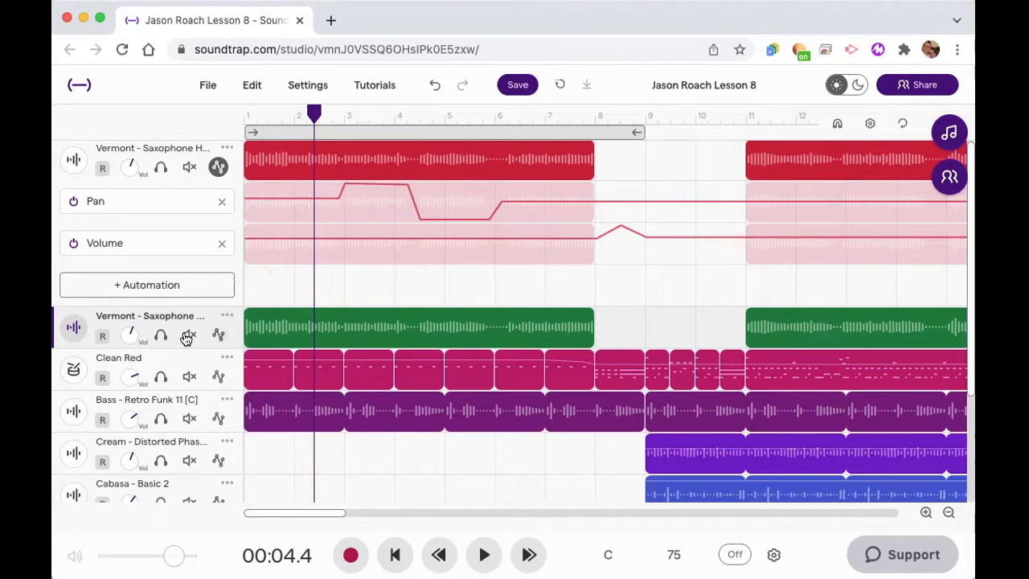
left_click(217, 166)
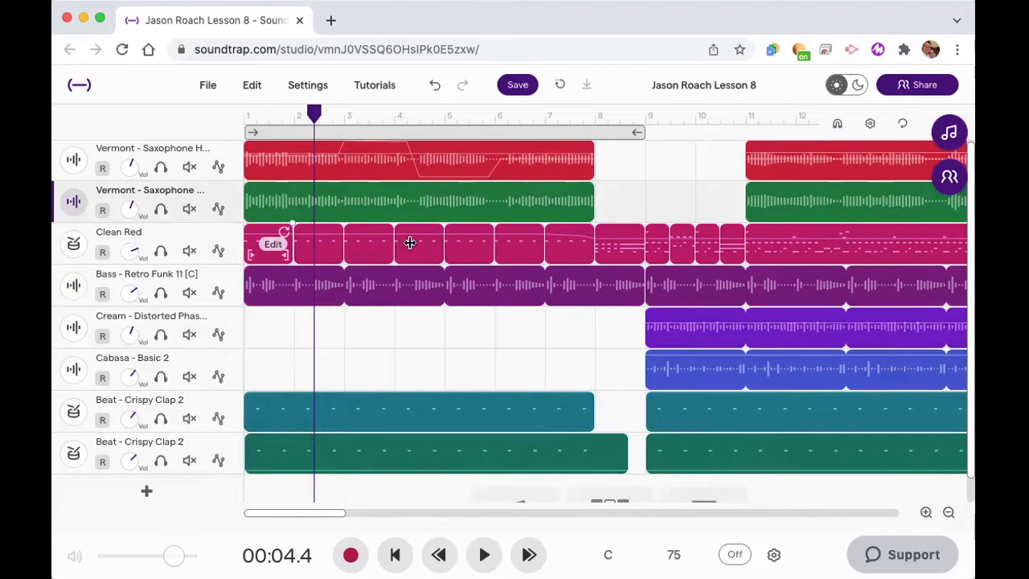
- Add a Pan automation lane to the second saxophone track
left_click(218, 209)
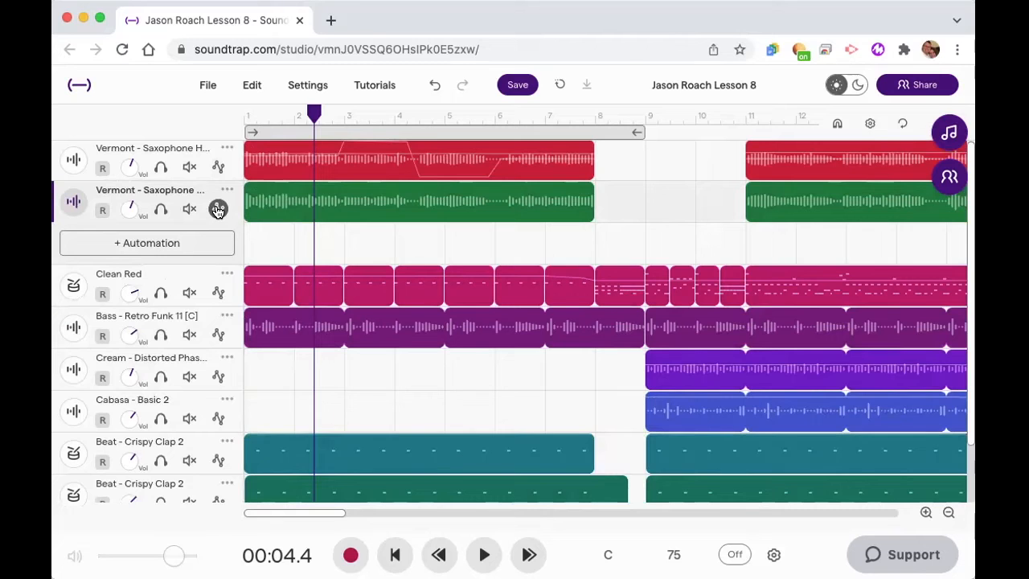
left_click(199, 252)
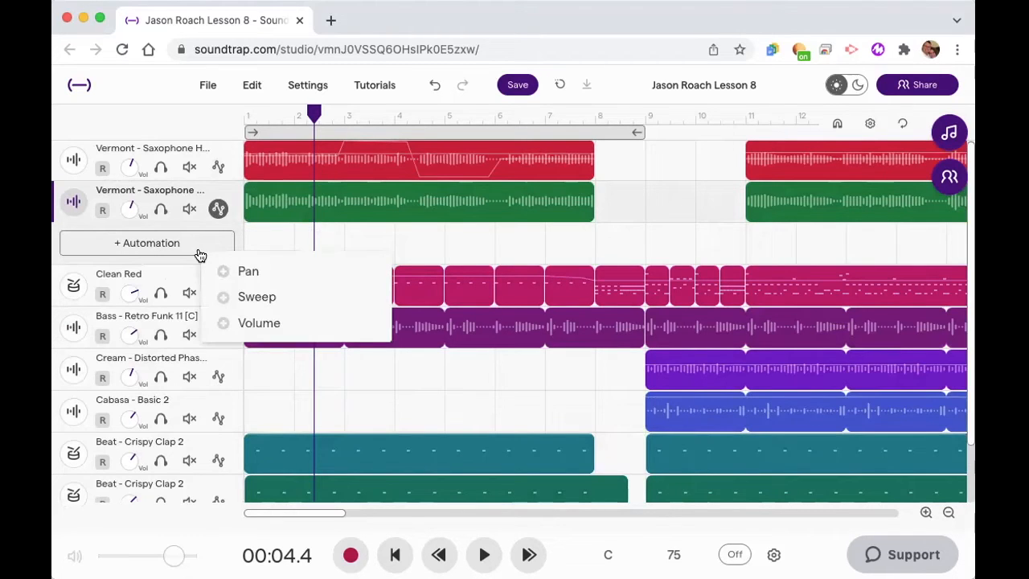
left_click(247, 270)
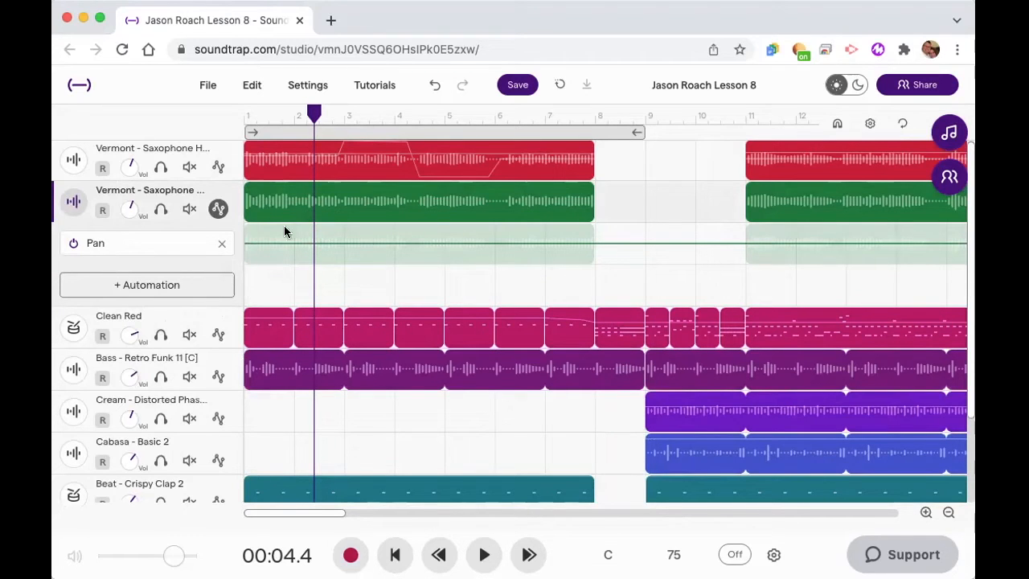
- Add a centred pan point at about 6.0 s on the second saxophone track and raise a second point to the upper extreme just past bar 3
left_click_drag(313, 111, 336, 126)
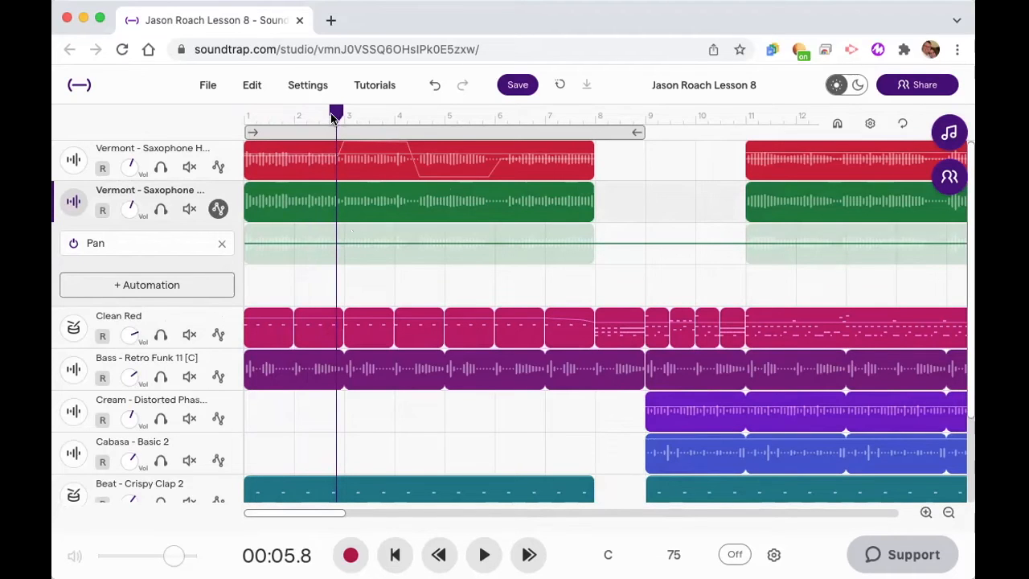
left_click_drag(336, 115, 338, 115)
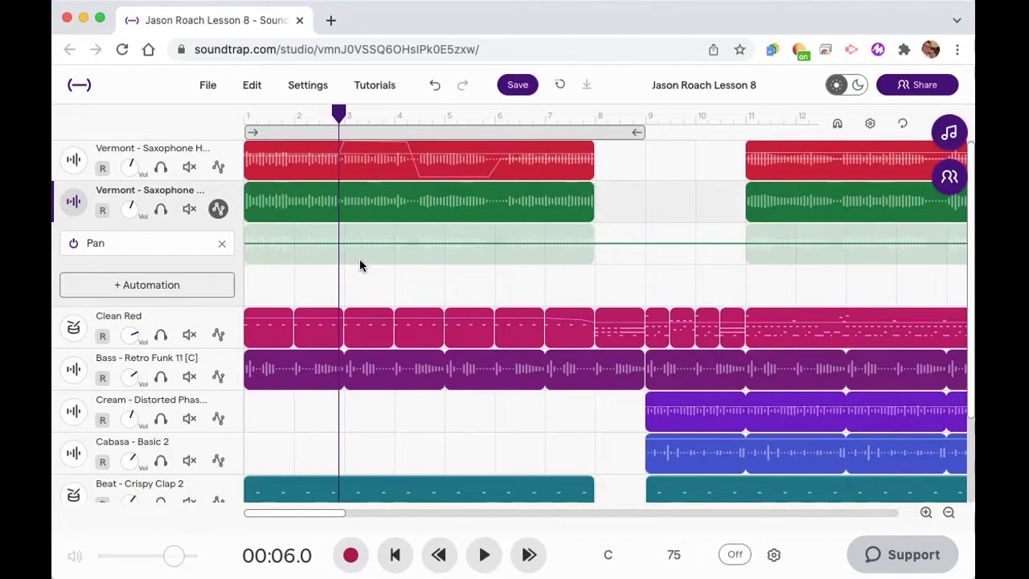
left_click(337, 243)
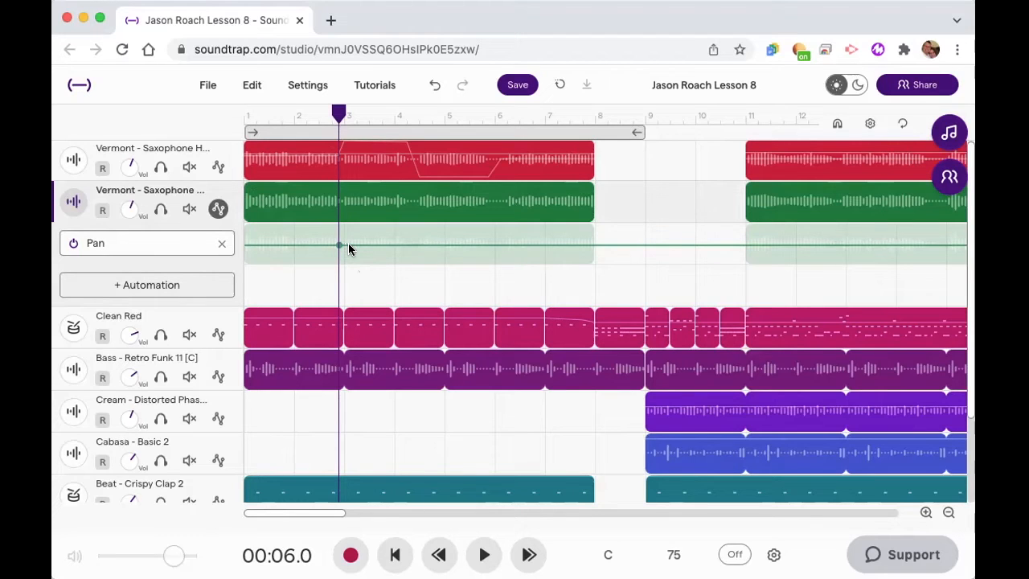
mouse_move(354, 246)
left_mouse_down()
mouse_move(356, 224)
mouse_move(357, 251)
mouse_move(362, 228)
mouse_move(365, 236)
left_mouse_up()
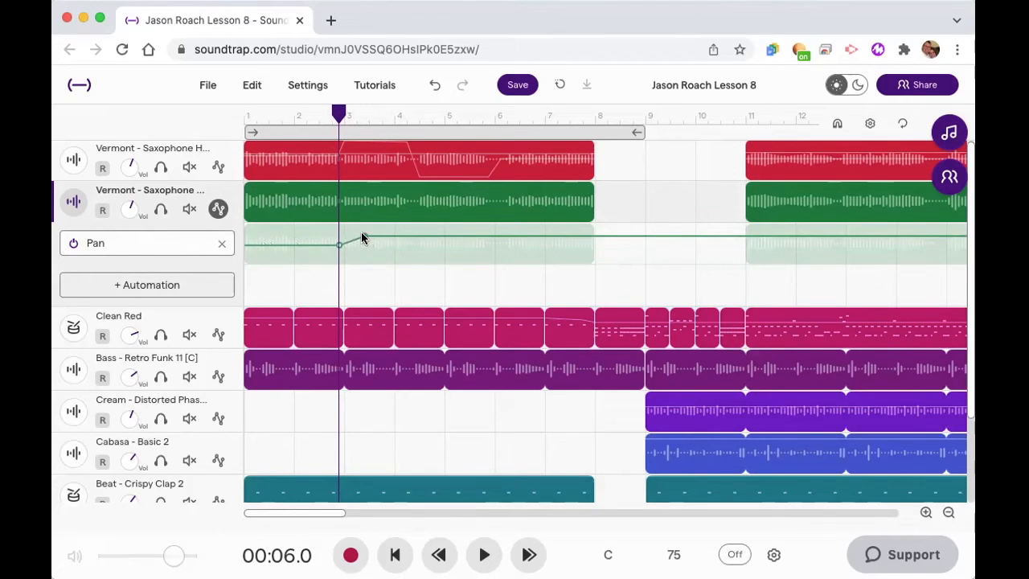
left_click_drag(362, 234, 346, 226)
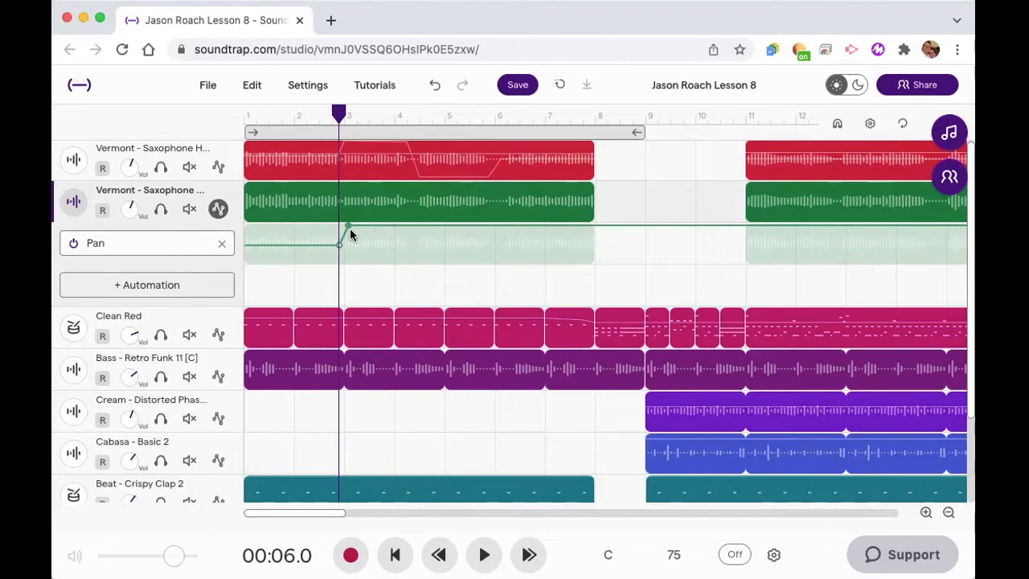
- Hold the second saxophone's pan at the upper extreme until about 10.4 s and drop it to the lower extreme at about 11.1 s
left_click(403, 133)
left_click_drag(338, 113, 406, 115)
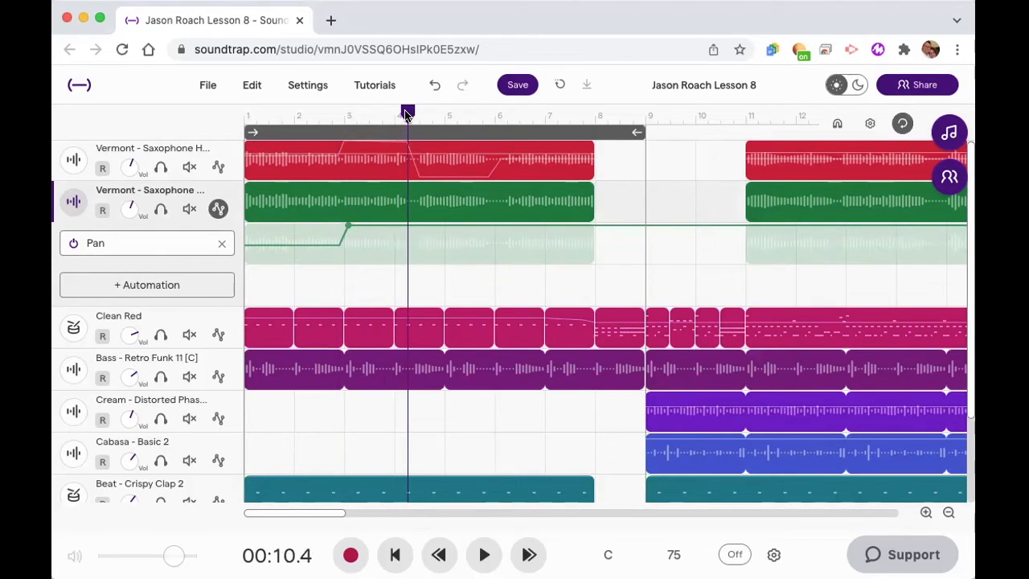
left_click(406, 227)
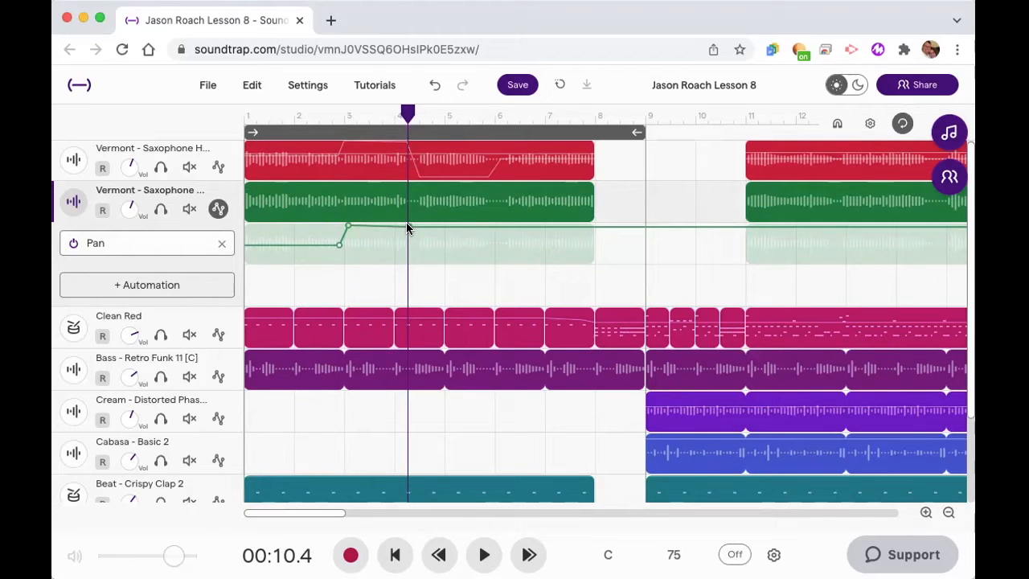
left_click(406, 226)
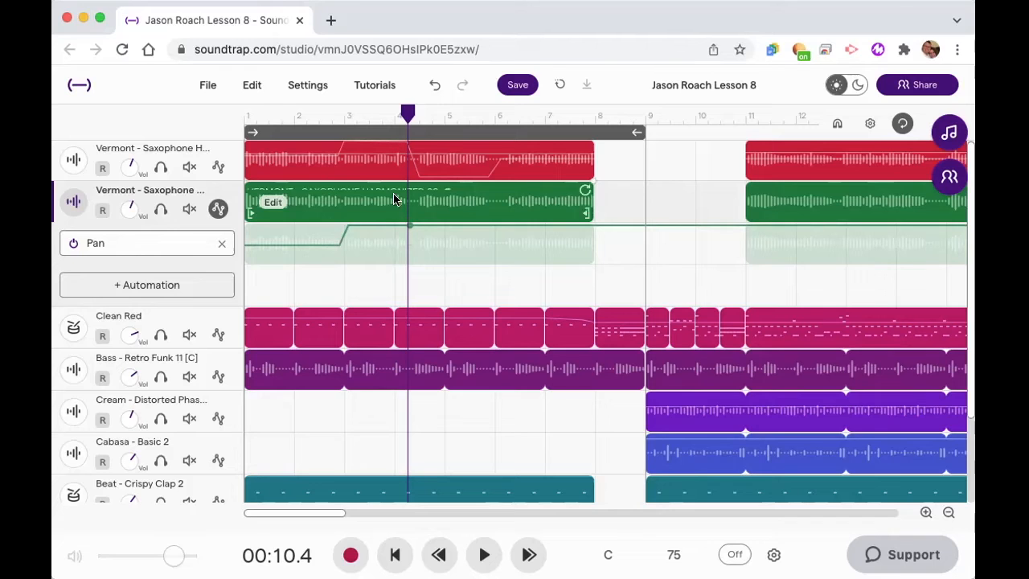
left_click(409, 117)
left_click_drag(408, 117, 416, 124)
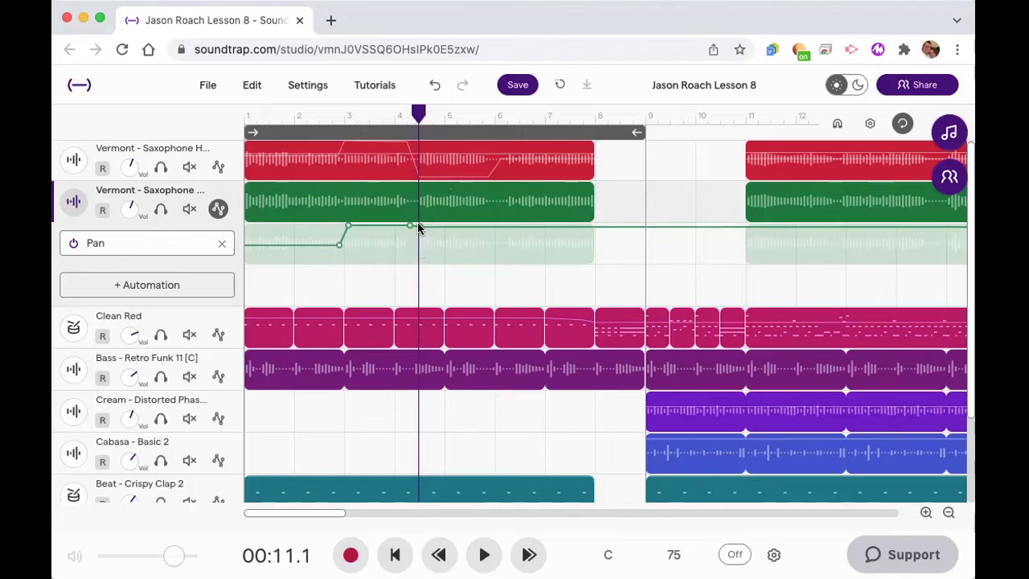
left_click_drag(418, 227, 416, 278)
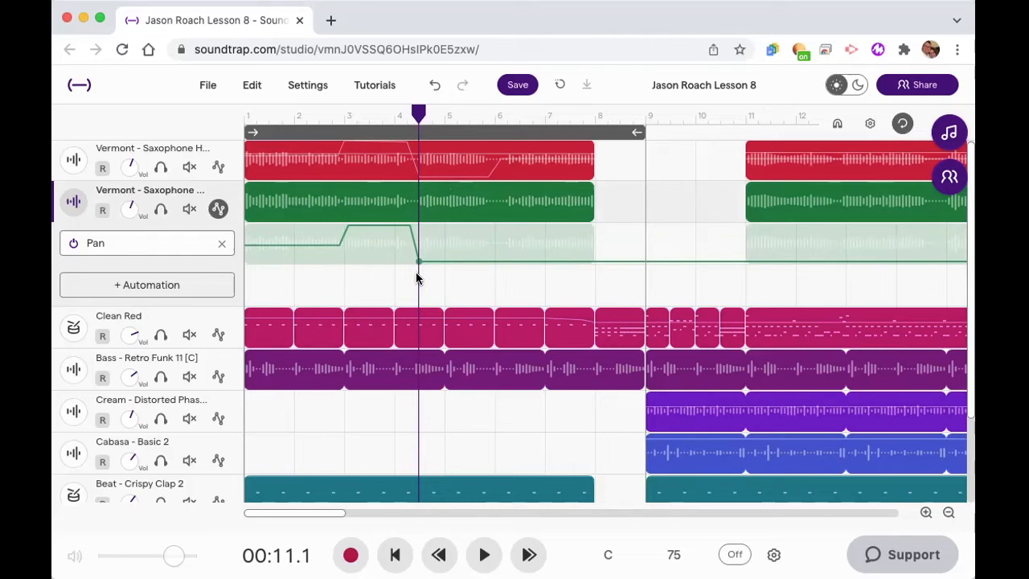
- Hold the second saxophone's pan at the lower extreme until about 15.6 s and return it to centre at about 16.4 s
left_click_drag(418, 117, 489, 117)
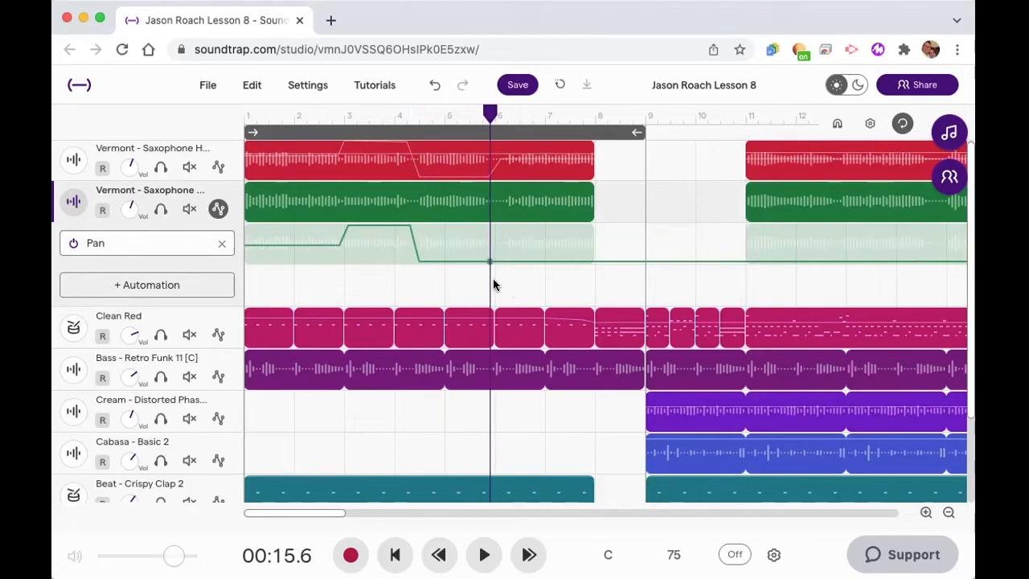
left_click_drag(490, 114, 498, 117)
left_click(500, 261)
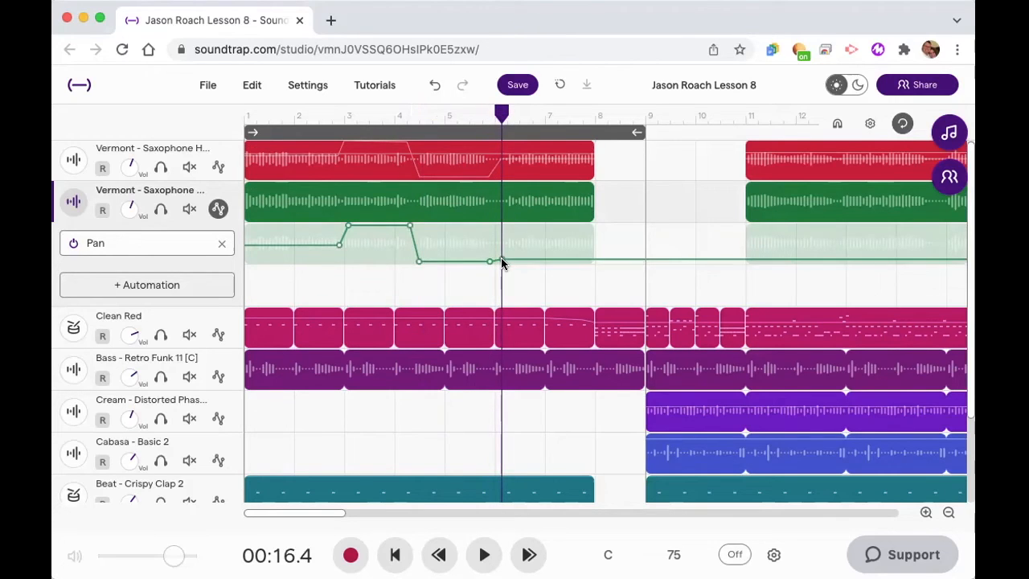
left_click_drag(502, 263, 504, 245)
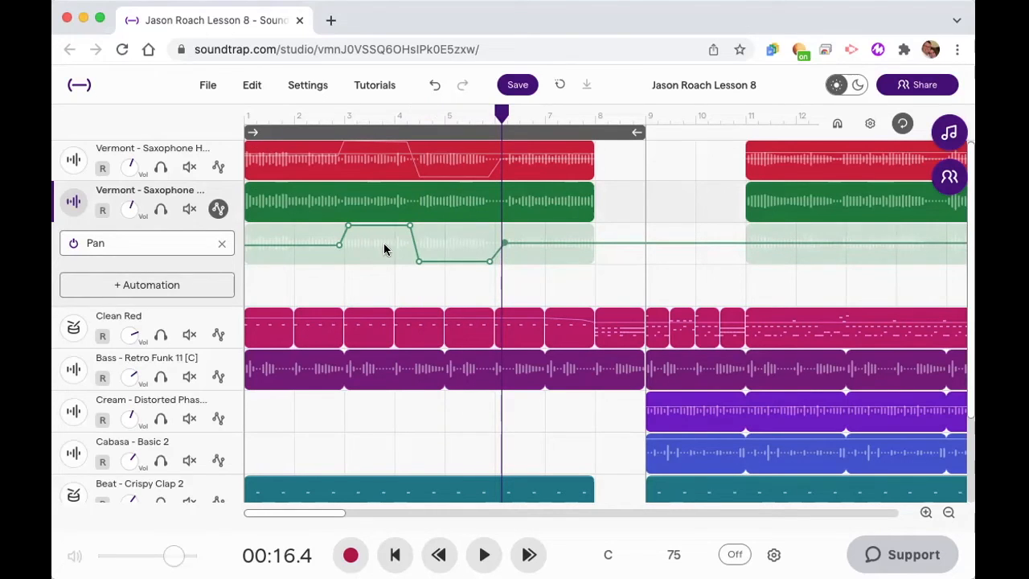
- Mute the first saxophone track, return the playhead to the start, and shorten the active loop region to end at bar 8
left_click(161, 167)
left_click(161, 167)
left_click(187, 167)
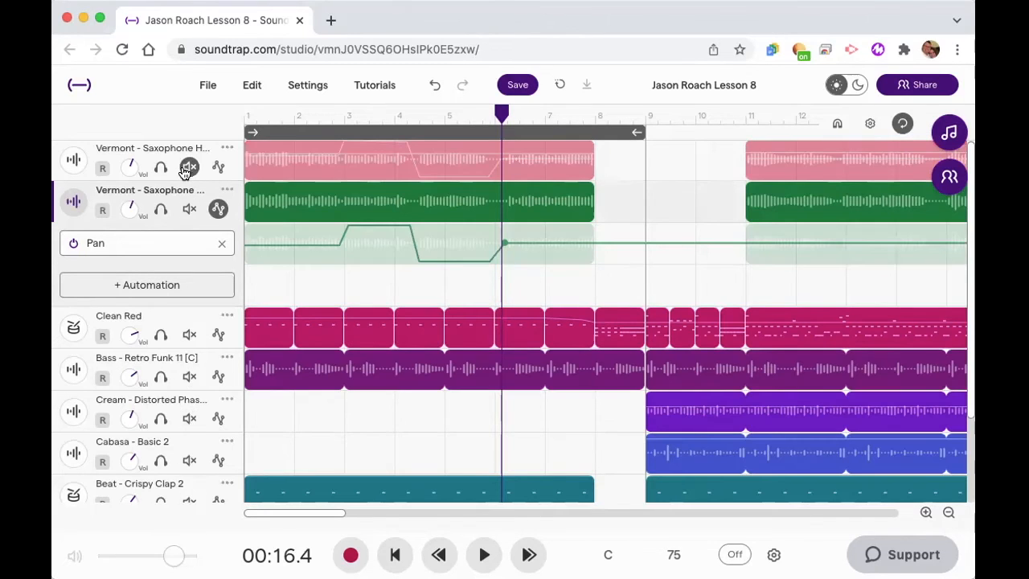
left_click(394, 554)
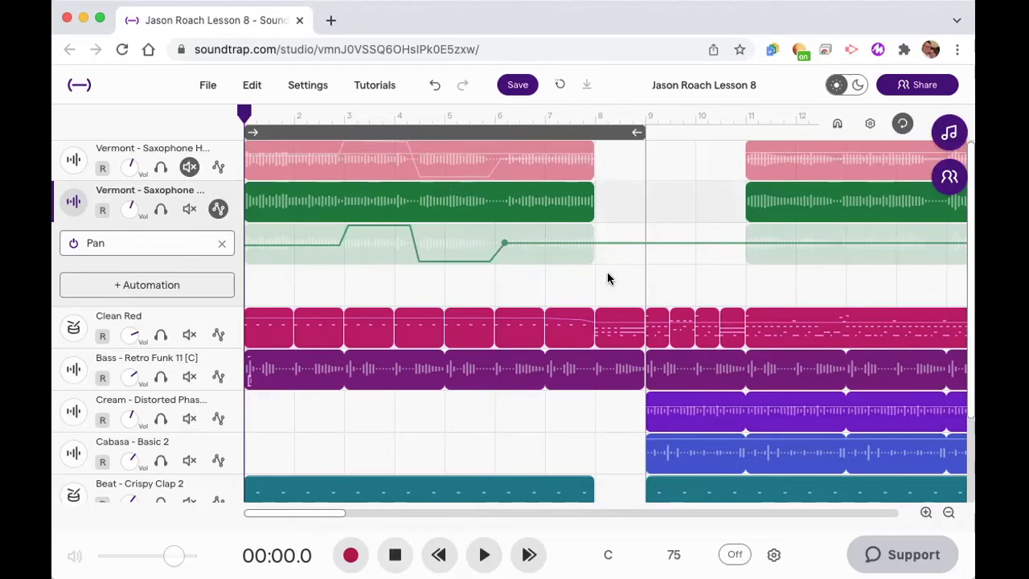
left_click_drag(639, 132, 586, 133)
left_click(901, 125)
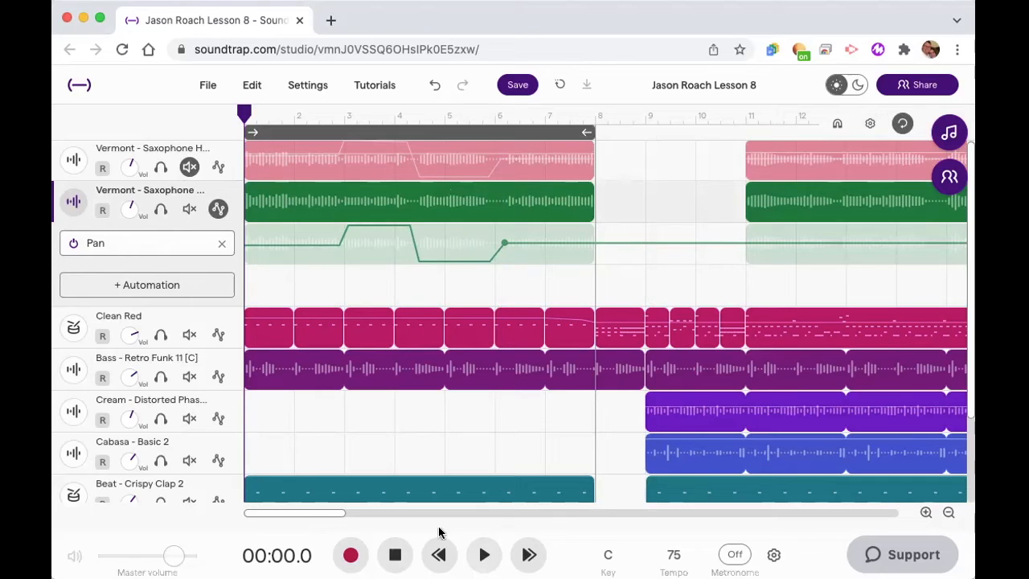
- Solo the second saxophone track, play the looped section to hear its pan automation, and unsolo it after stopping playback
left_click(160, 209)
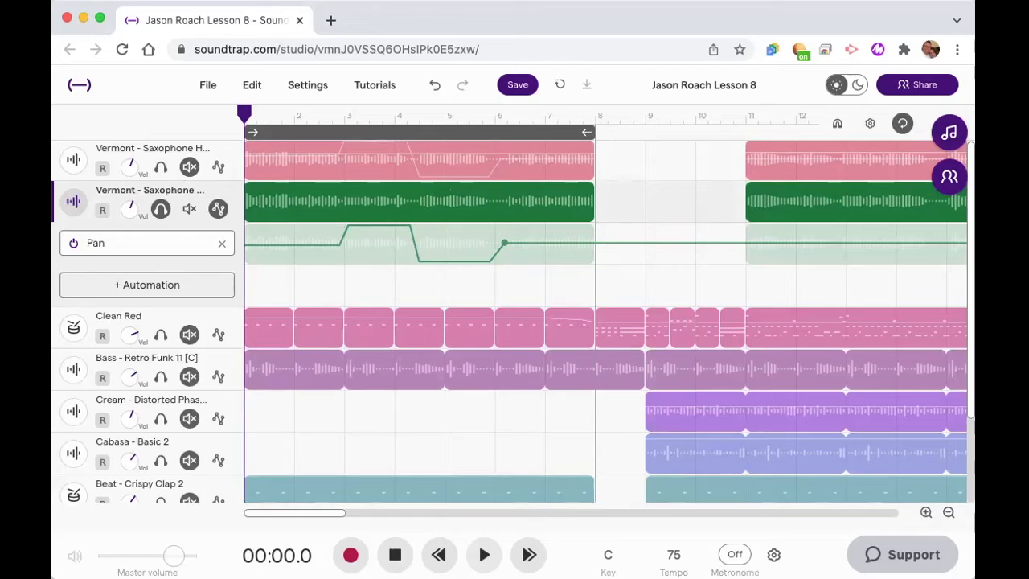
left_click(484, 554)
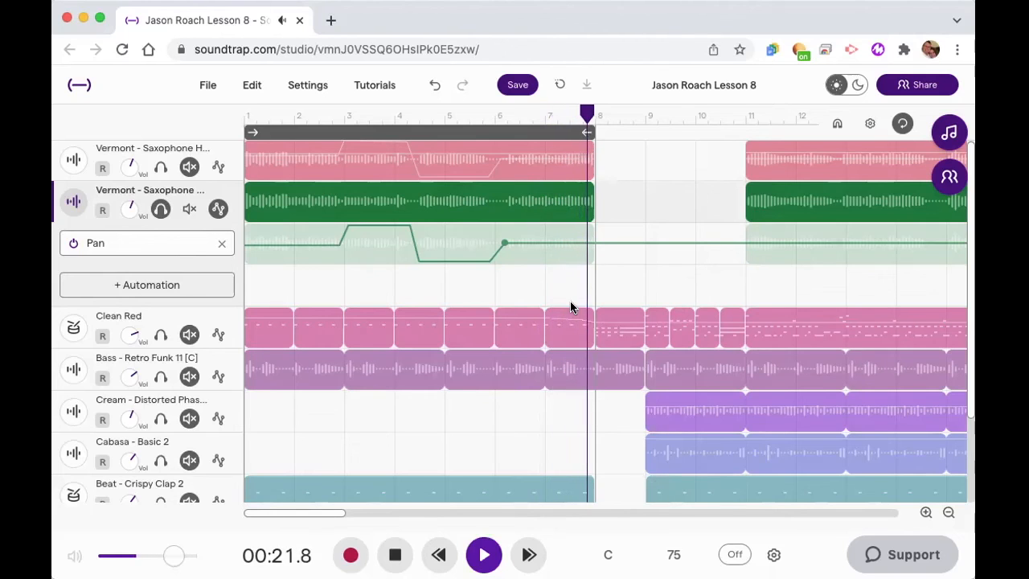
left_click(398, 556)
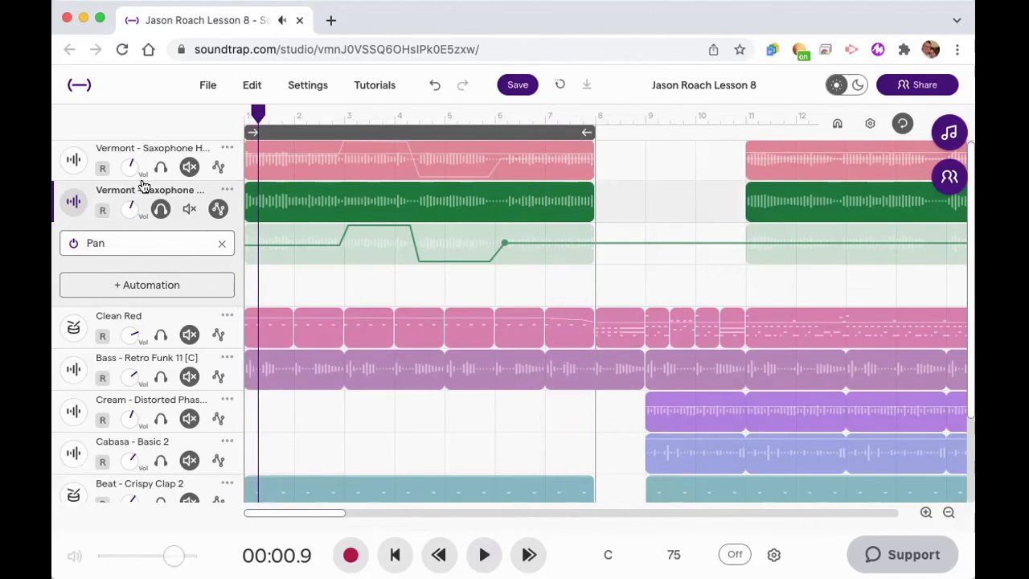
left_click(161, 209)
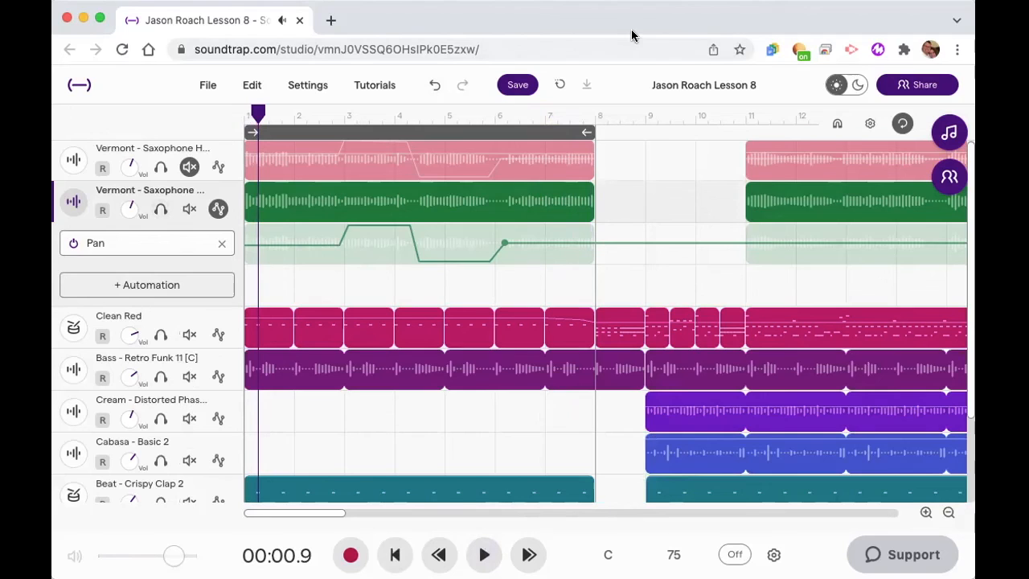
- In the first saxophone track's volume automation, add a point between bars 9 and 10 and lower the point at bar 9 to the minimum
left_click(219, 168)
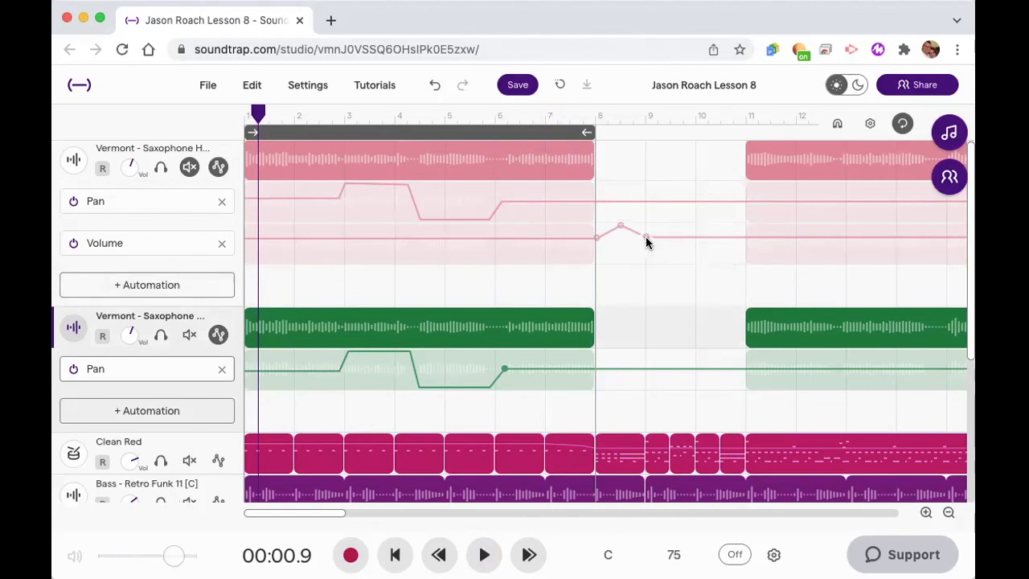
left_click(681, 237)
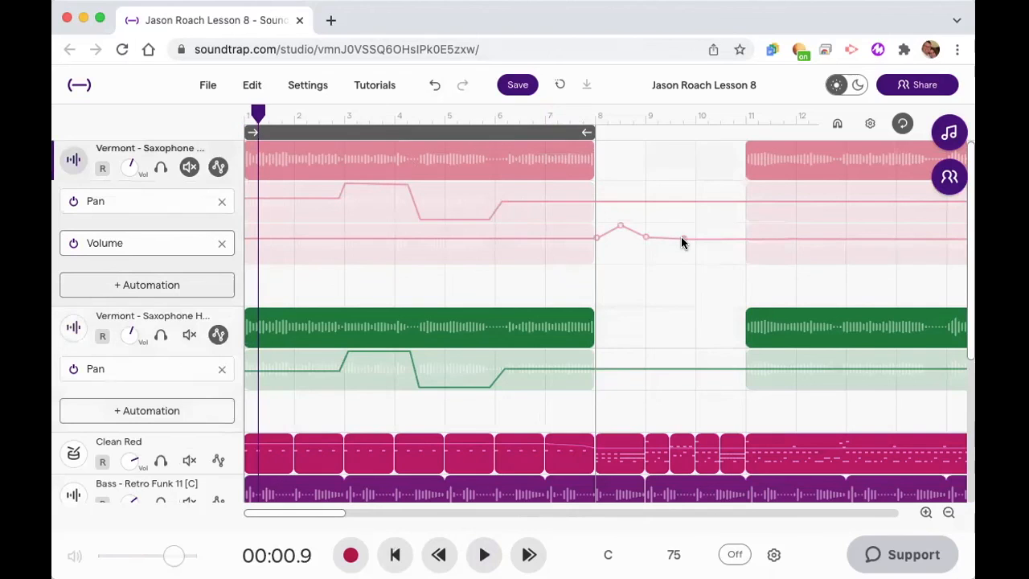
left_click(681, 238)
left_click_drag(647, 239, 657, 193)
left_click_drag(650, 290, 643, 327)
mouse_move(644, 260)
left_mouse_down()
mouse_move(648, 285)
mouse_move(650, 248)
mouse_move(649, 270)
left_mouse_up()
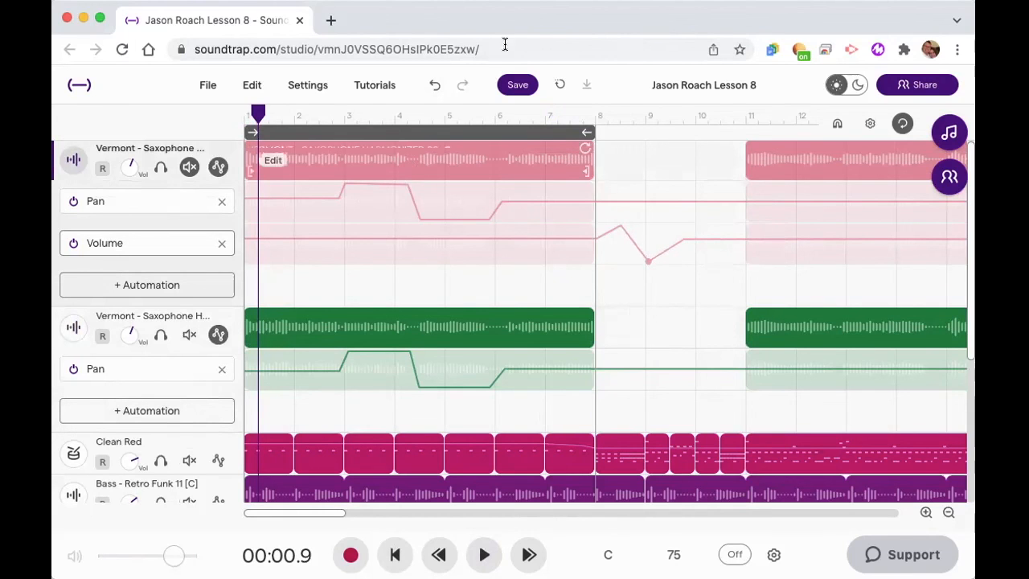